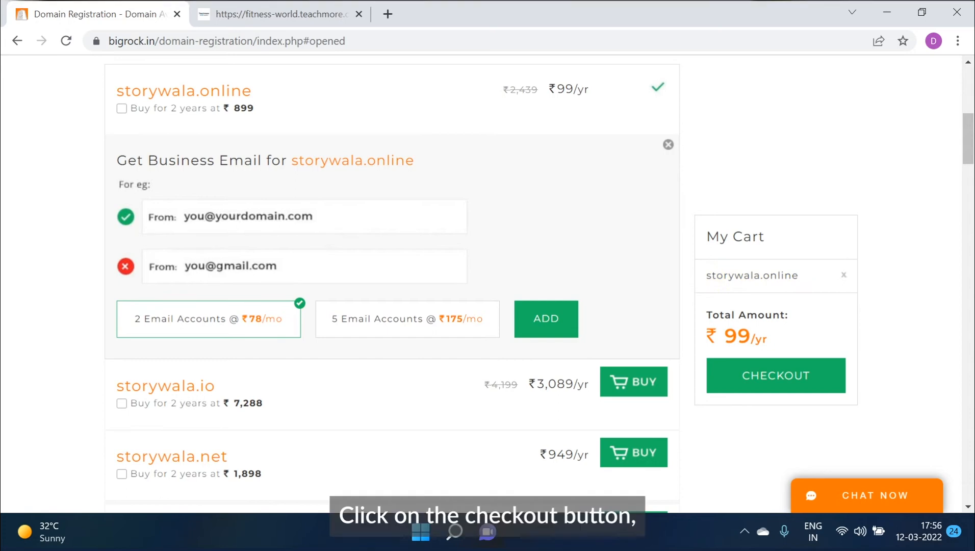
Check out storywala.online without the website builder, dropping the contact protection and speed/security add-ons.
{"action": "left_click", "coordinate": [779, 378]}
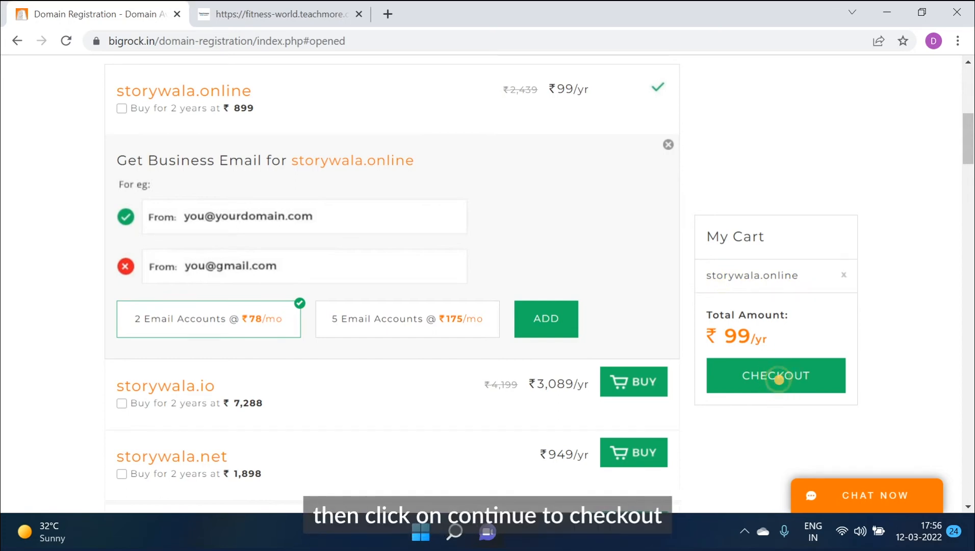
{"action": "left_click", "coordinate": [486, 491]}
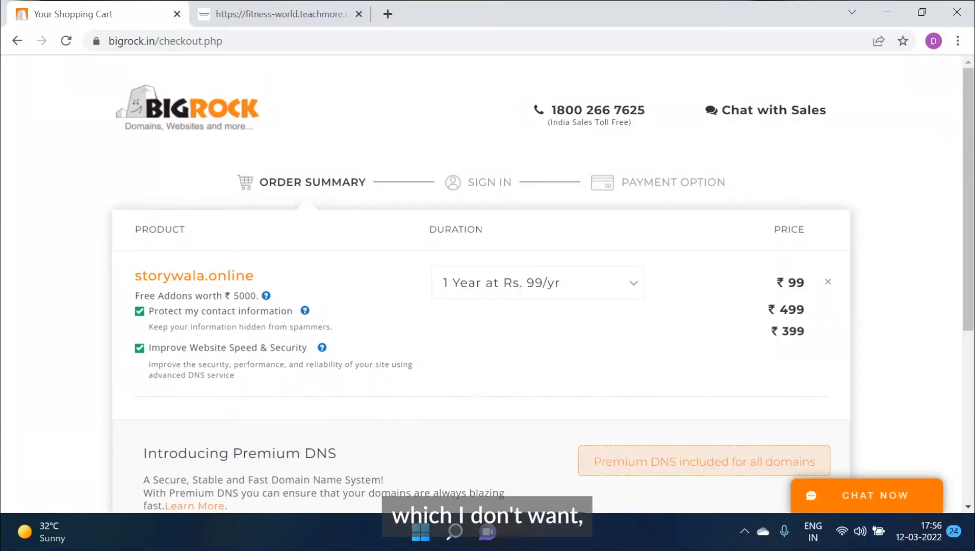
{"action": "left_click", "coordinate": [140, 311]}
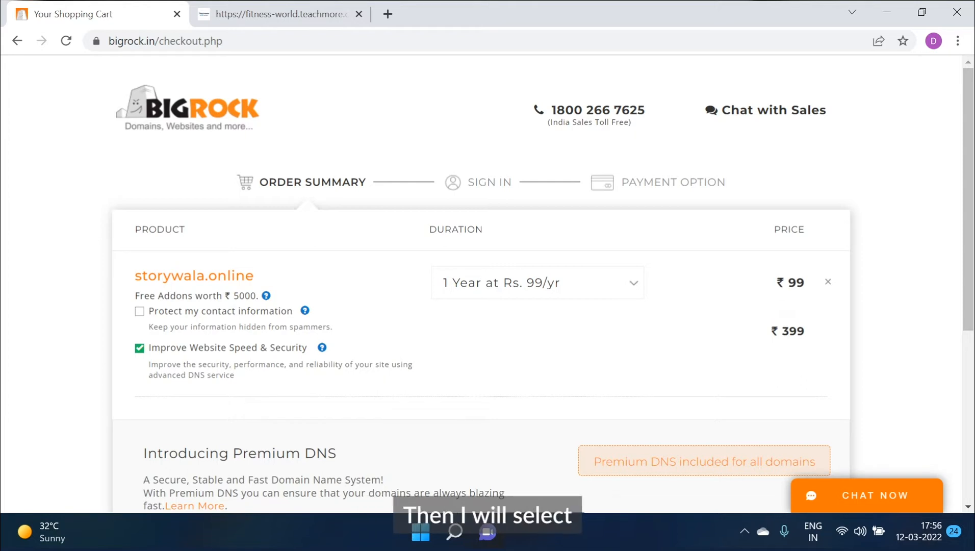
{"action": "left_click", "coordinate": [139, 348]}
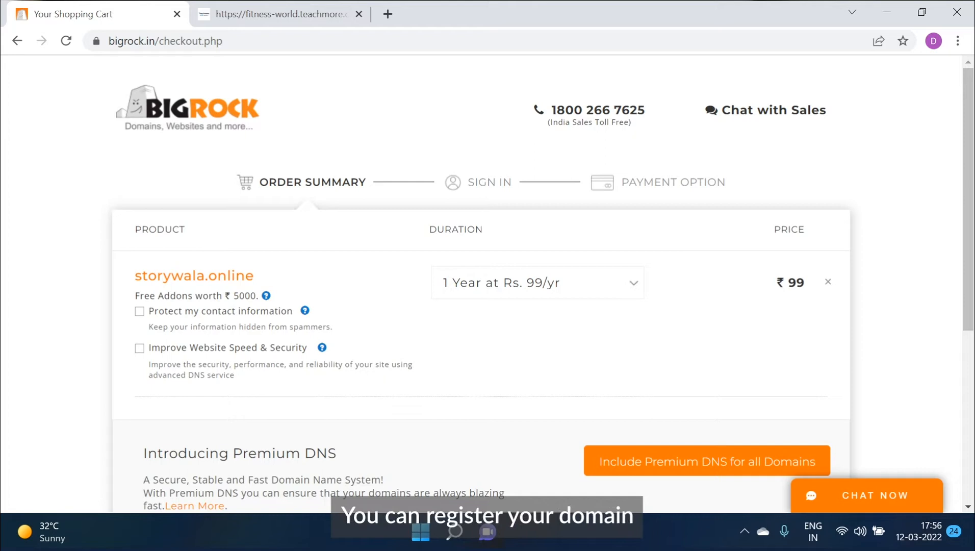
Keep the 1 Year registration period and continue past the ₹189 order summary.
{"action": "left_click", "coordinate": [538, 283]}
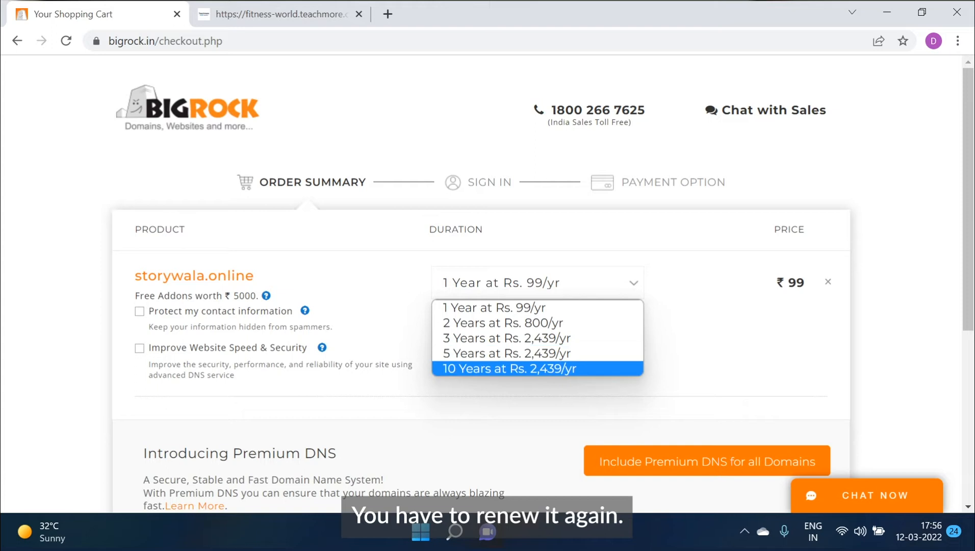
{"action": "left_click", "coordinate": [538, 307]}
{"action": "scroll", "coordinate": [538, 307], "scroll_direction": "down", "scroll_amount": 4}
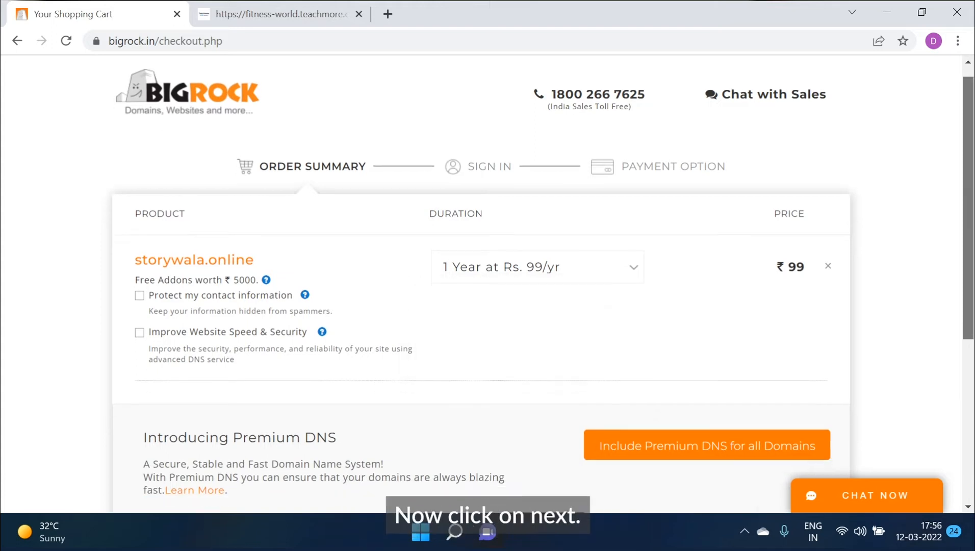
{"action": "scroll", "coordinate": [774, 388], "scroll_direction": "down", "scroll_amount": 1}
{"action": "left_click", "coordinate": [778, 383]}
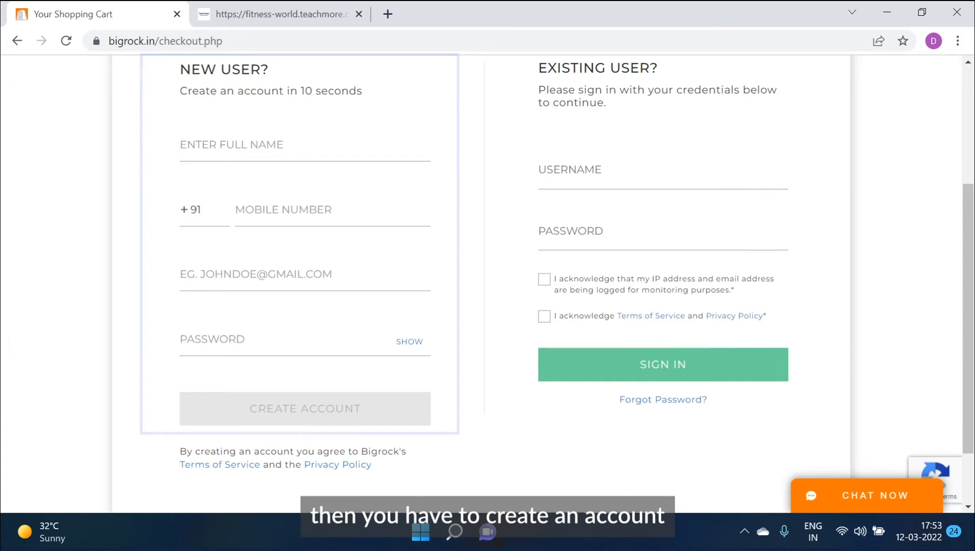
Create a new BigRock account with the user's full name, mobile number, e-mail and a password.
{"action": "left_click", "coordinate": [304, 145]}
{"action": "type", "text": "Arif"}
{"action": "left_click", "coordinate": [333, 210]}
{"action": "type", "text": "********"}
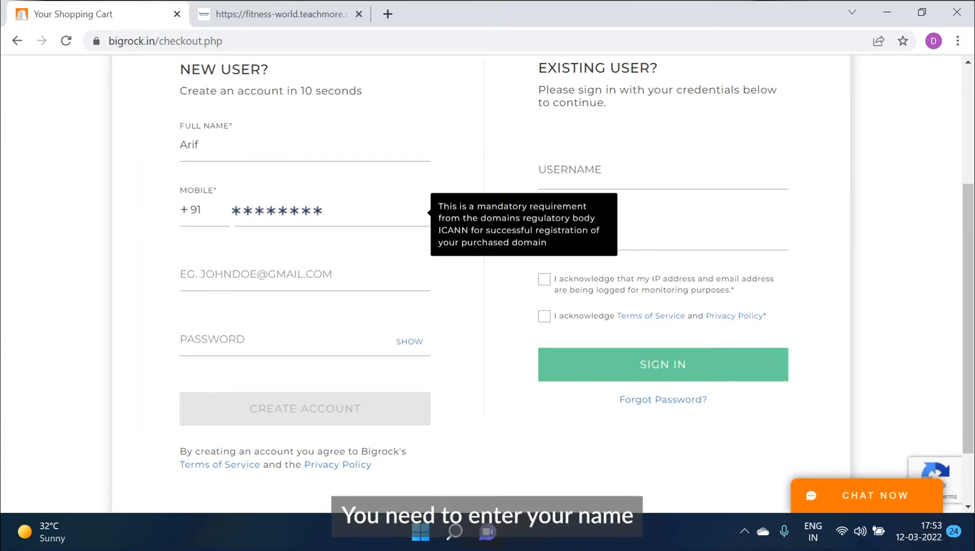
{"action": "key", "text": "Tab"}
{"action": "type", "text": "*******"}
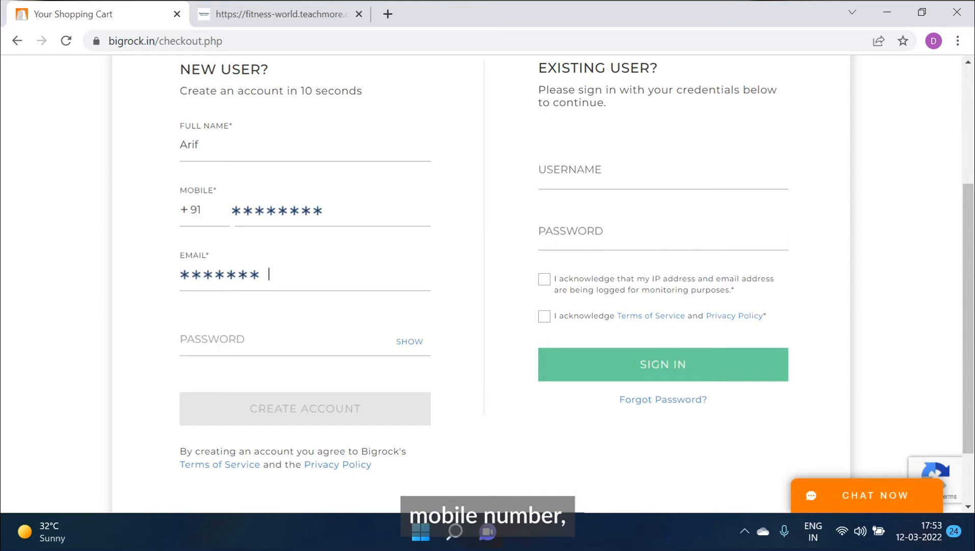
{"action": "type", "text": "gmail.com"}
{"action": "key", "text": "Tab"}
{"action": "type", "text": "********"}
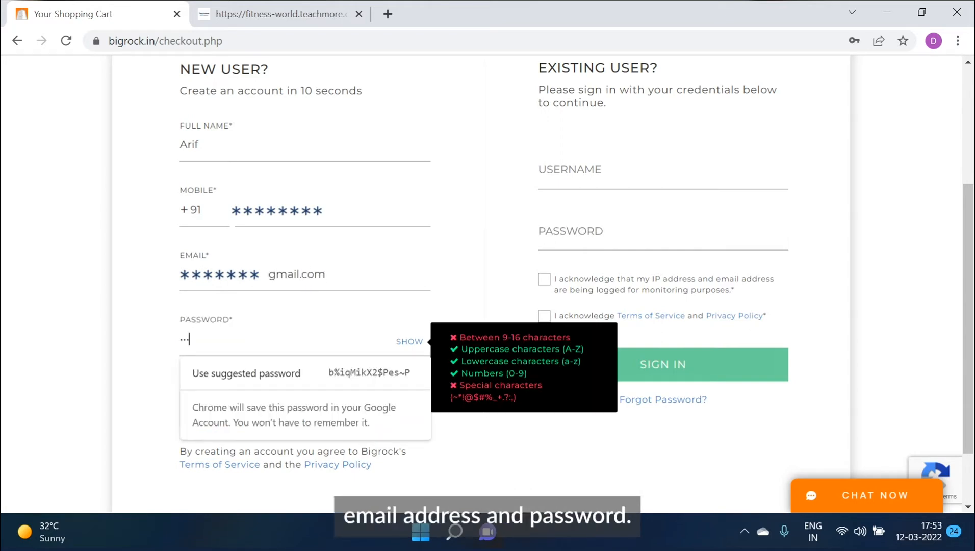
{"action": "type", "text": "****"}
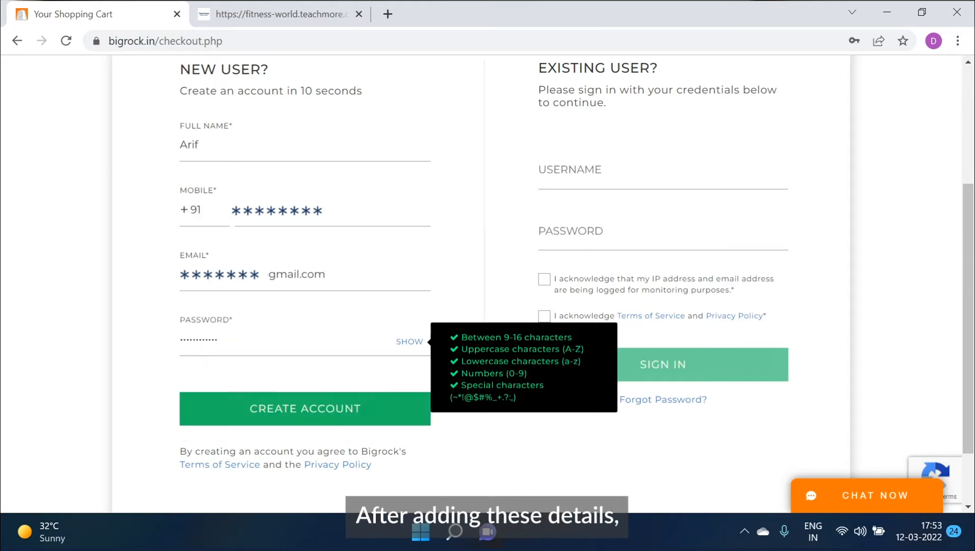
{"action": "left_click", "coordinate": [311, 407]}
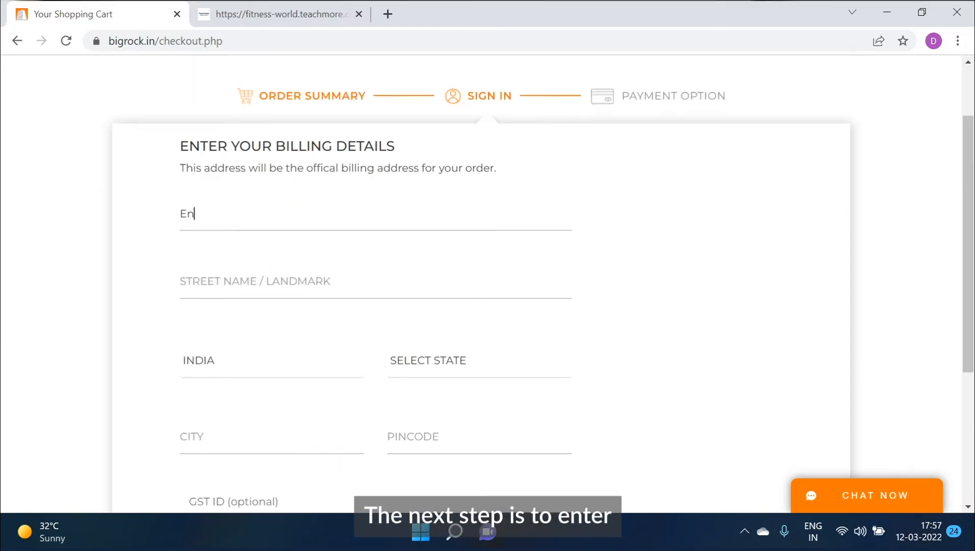
Fill in the billing street address, state KARNATAKA, city Bengaluru and the pincode.
{"action": "key", "text": "Tab"}
{"action": "key", "text": "Tab"}
{"action": "key", "text": "Tab"}
{"action": "key", "text": "space"}
{"action": "key", "text": "k"}
{"action": "key", "text": "Return"}
{"action": "key", "text": "Tab"}
{"action": "type", "text": "Bengaluru"}
{"action": "key", "text": "Tab"}
{"action": "type", "text": "570801"}
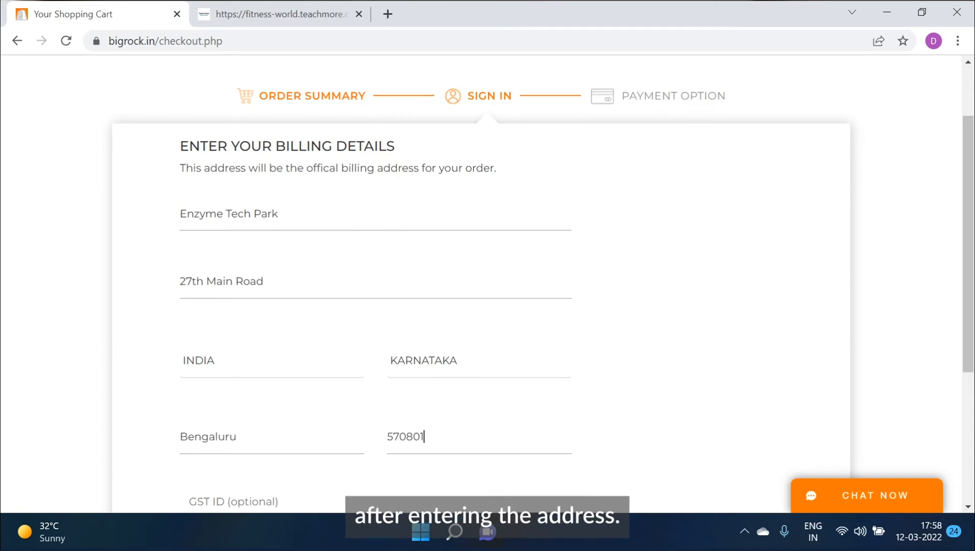
Accept the terms and conditions and continue to the payment step.
{"action": "scroll", "coordinate": [487, 296], "scroll_direction": "down", "scroll_amount": 1}
{"action": "scroll", "coordinate": [487, 286], "scroll_direction": "down", "scroll_amount": 3}
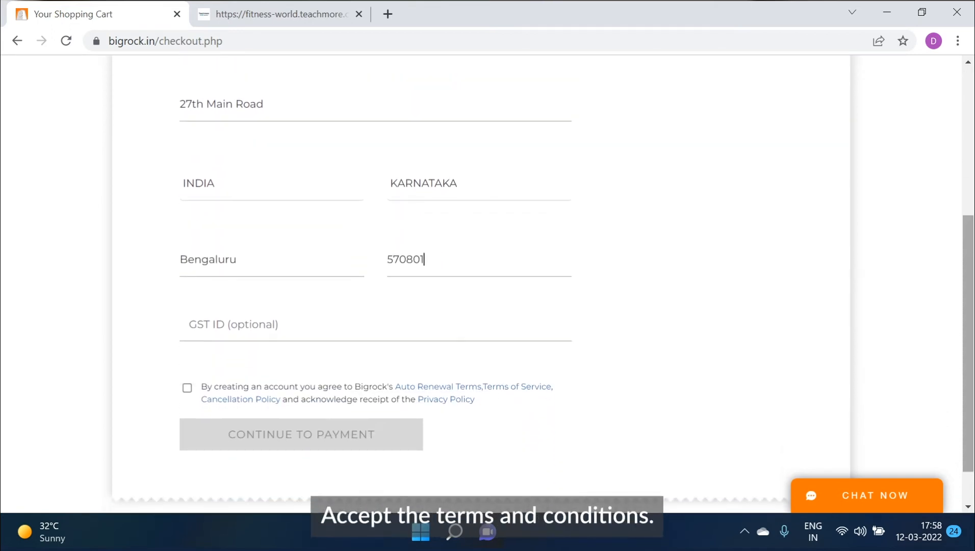
{"action": "left_click", "coordinate": [187, 388]}
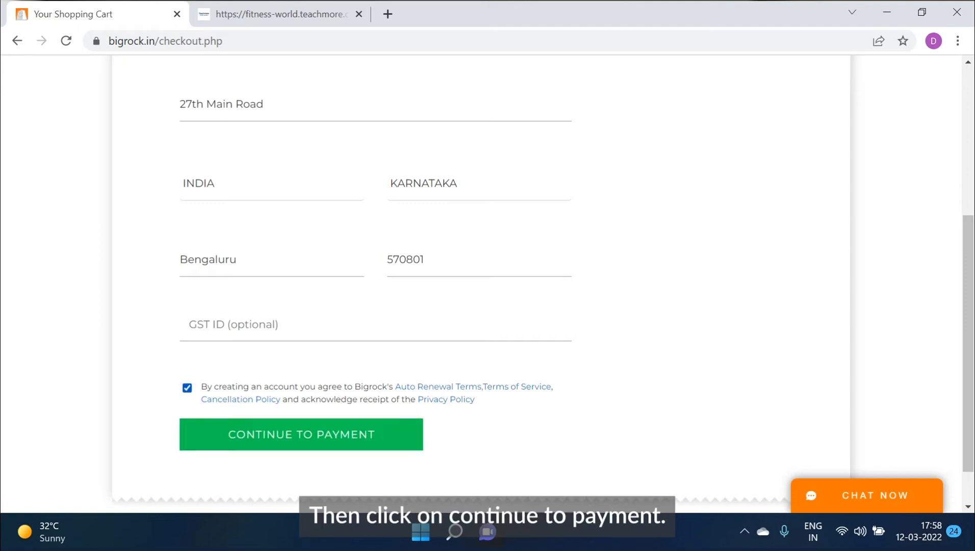
{"action": "left_click", "coordinate": [314, 432]}
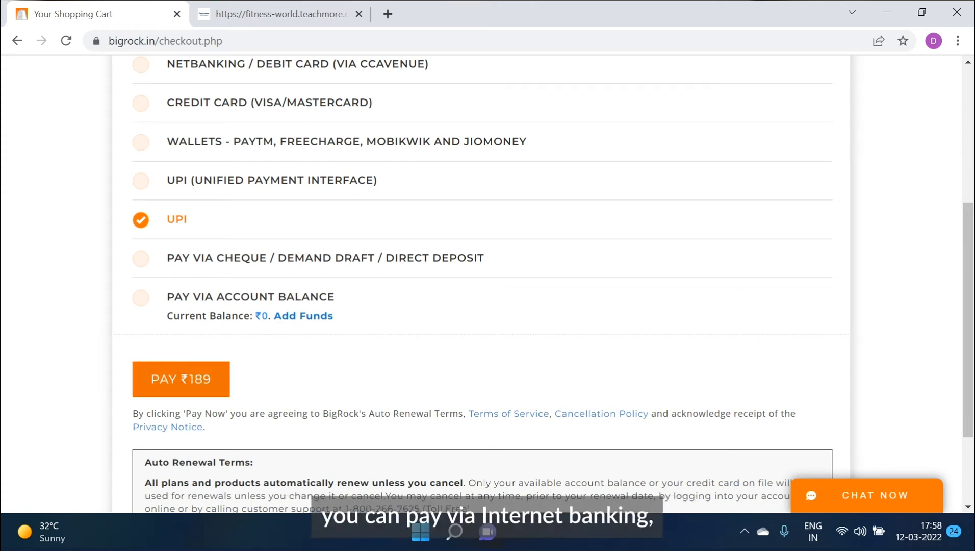
Pay the ₹189 order total.
{"action": "left_click", "coordinate": [181, 379]}
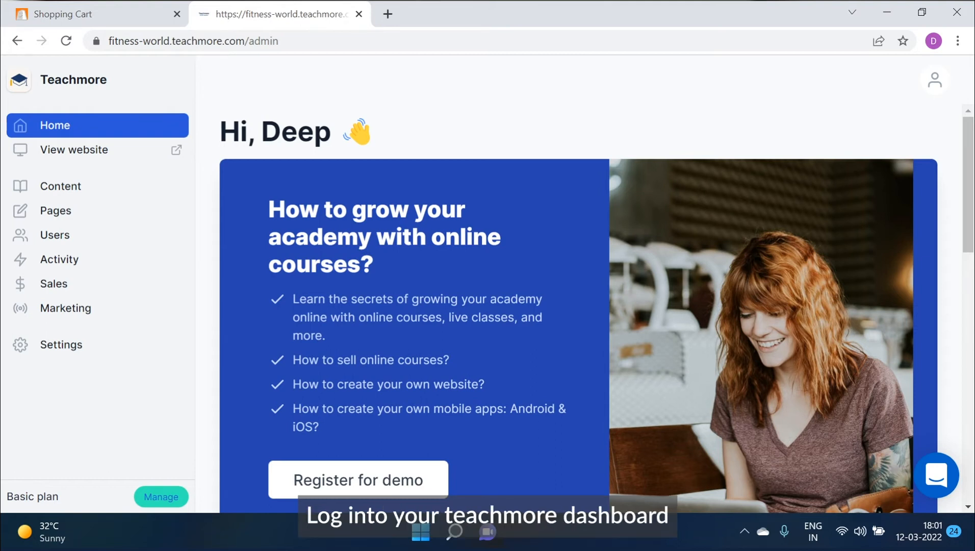
{"action": "left_click", "coordinate": [61, 344]}
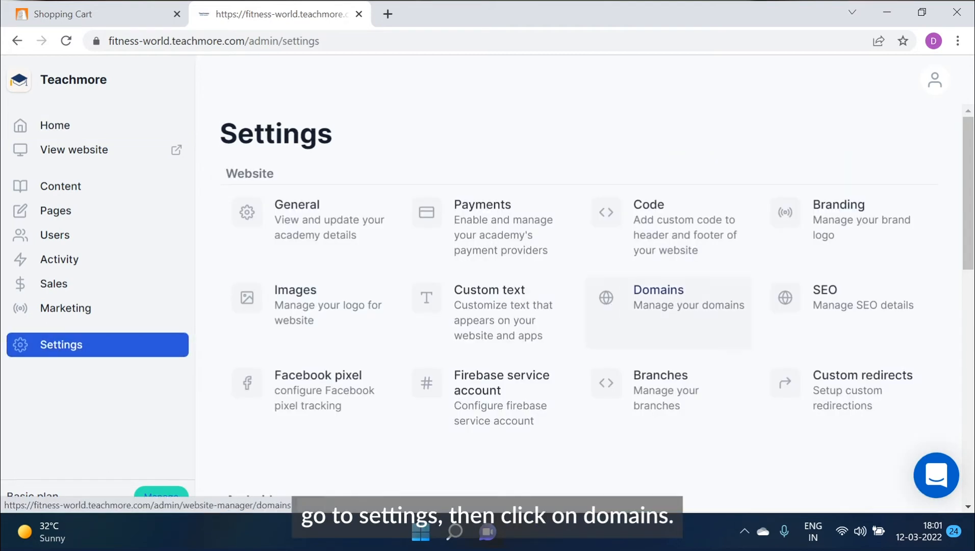
{"action": "left_click", "coordinate": [665, 307]}
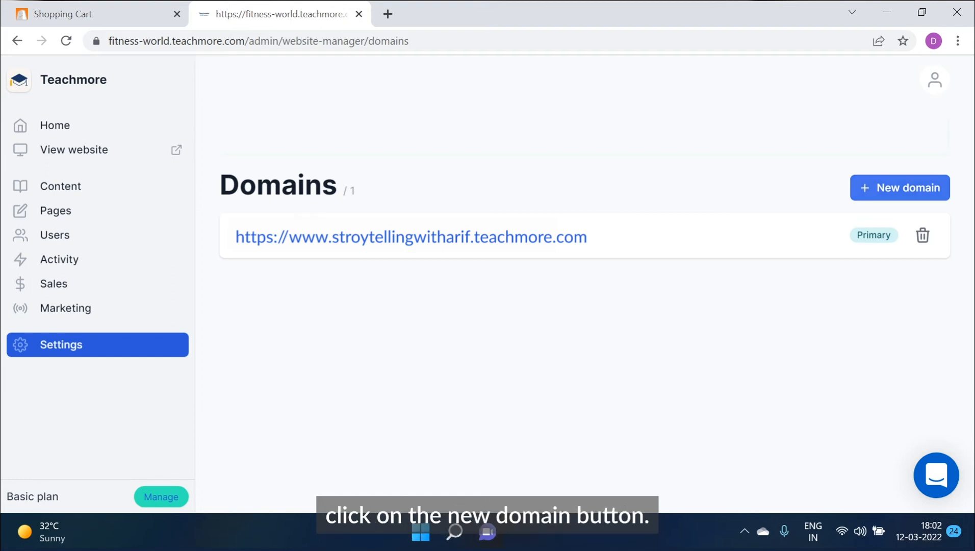
{"action": "left_click", "coordinate": [900, 187]}
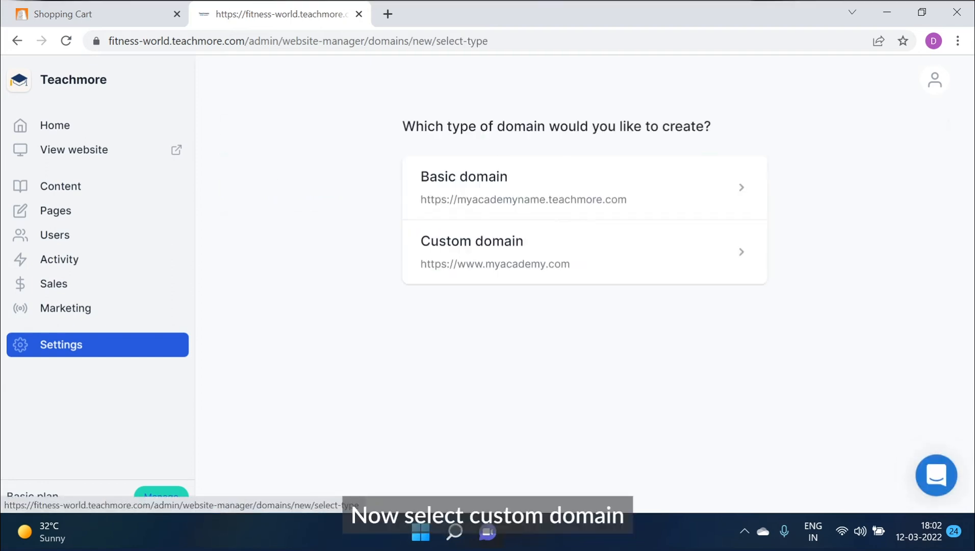
{"action": "left_click", "coordinate": [739, 252]}
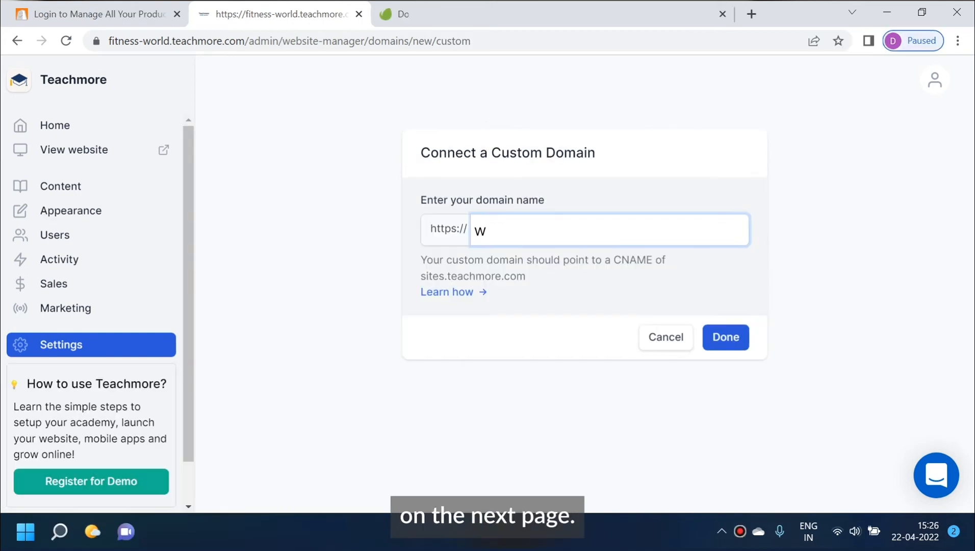
{"action": "type", "text": "ww.storywala.online"}
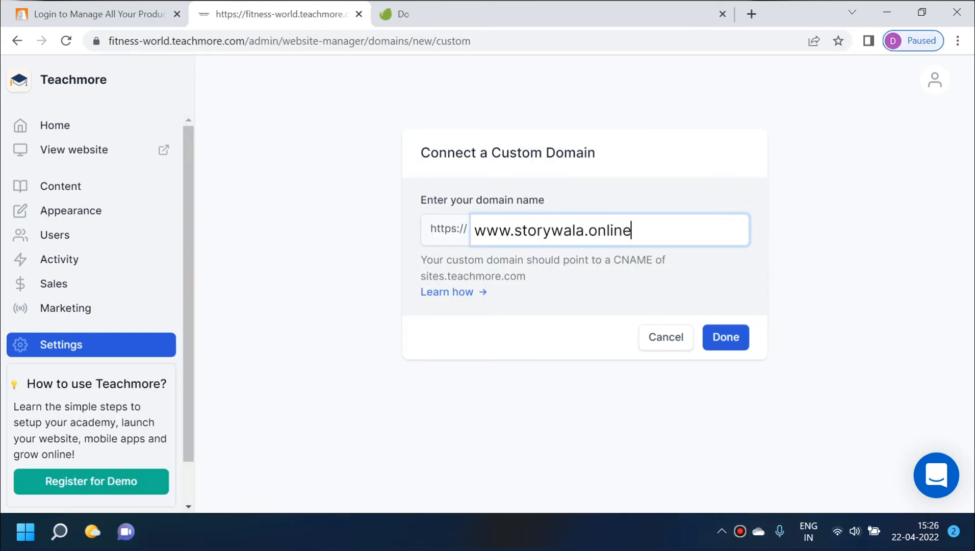
{"action": "left_click", "coordinate": [725, 337]}
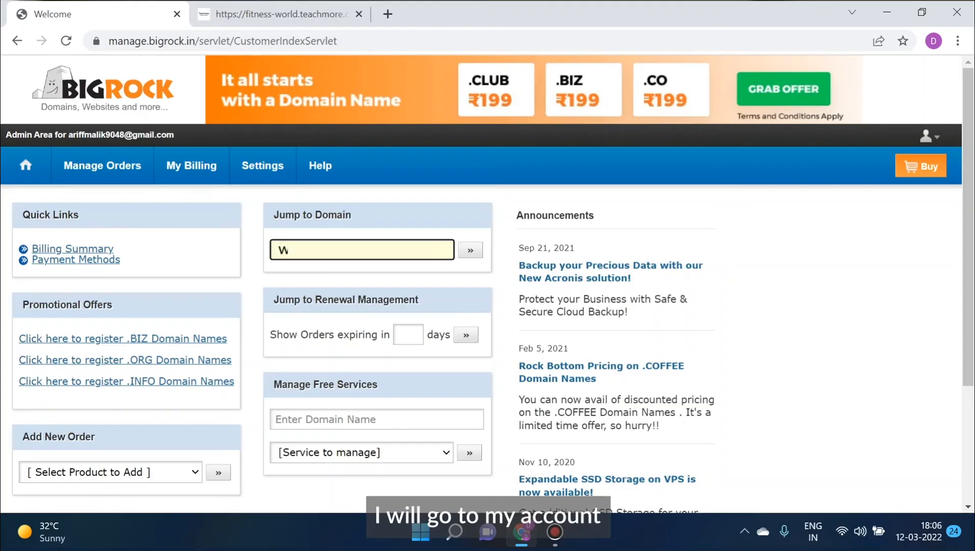
{"action": "type", "text": "ww.storywala.online"}
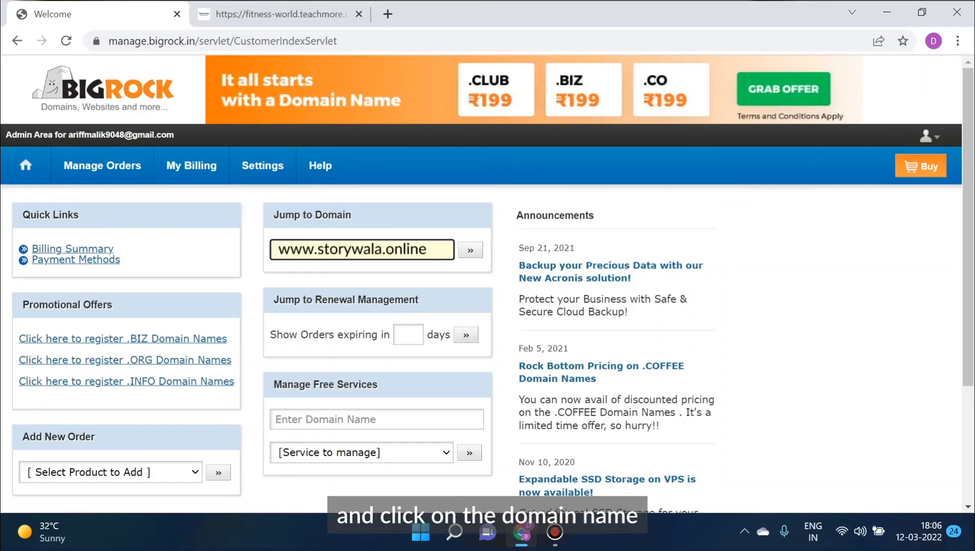
Open the storywala.online domain page and go to its DNS management.
{"action": "left_click", "coordinate": [471, 250]}
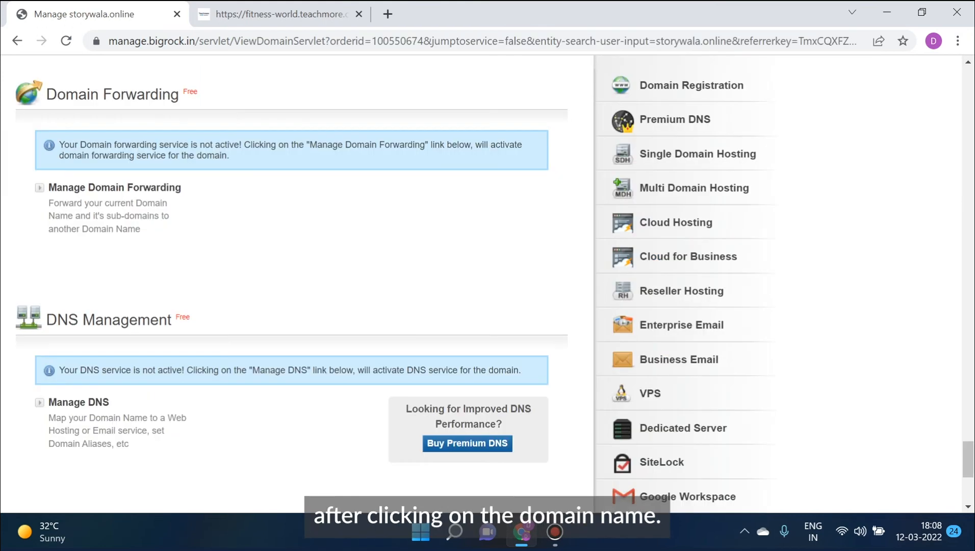
{"action": "scroll", "coordinate": [296, 281], "scroll_direction": "down", "scroll_amount": 3}
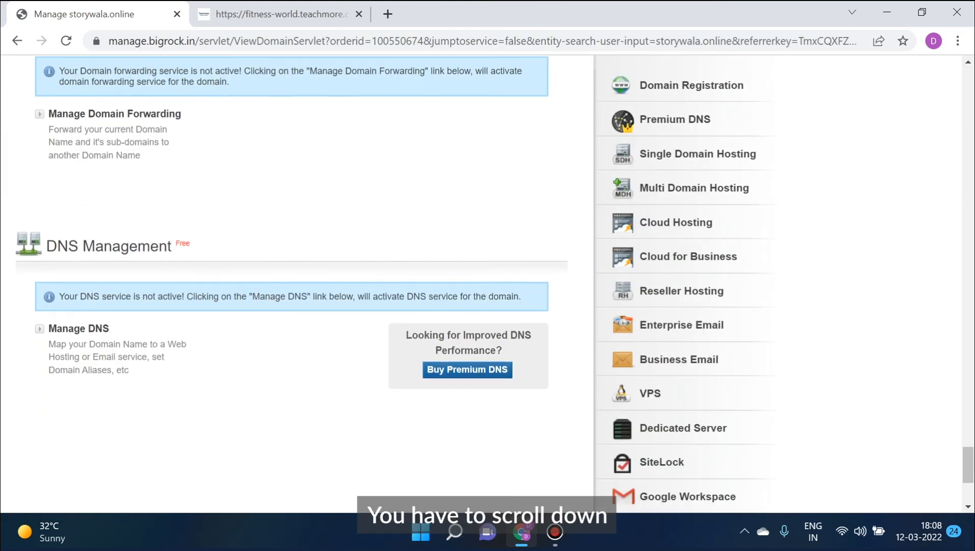
{"action": "scroll", "coordinate": [296, 280], "scroll_direction": "down", "scroll_amount": 2}
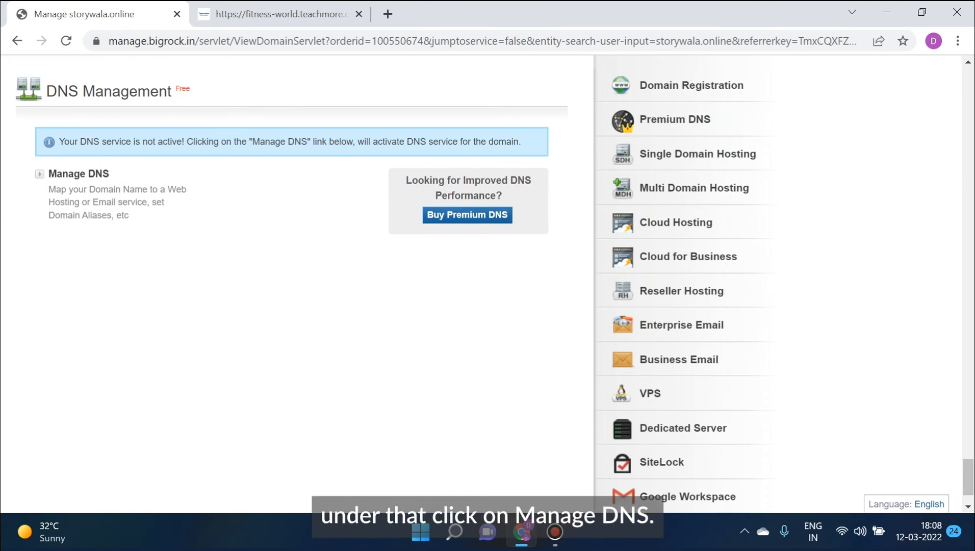
{"action": "left_click", "coordinate": [81, 193]}
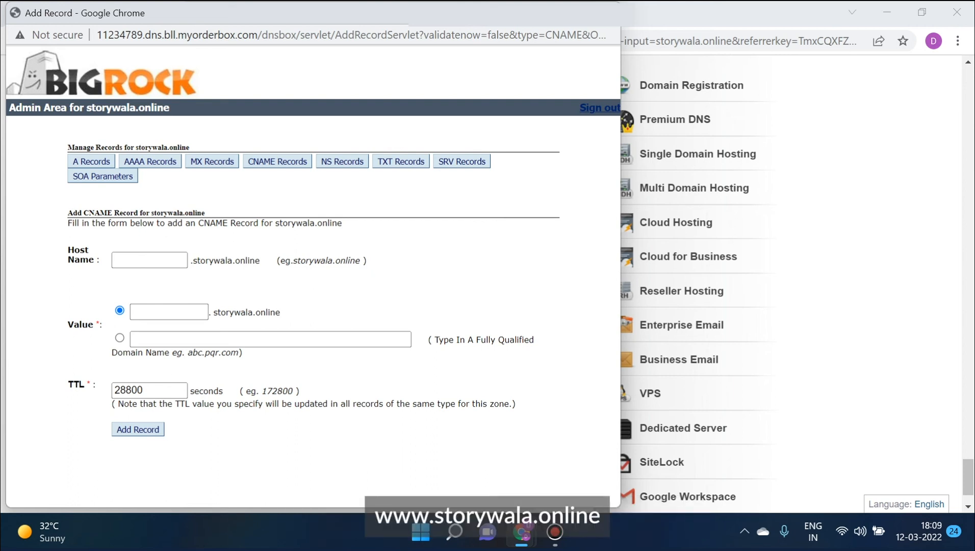
Fill the CNAME record with host study and fully qualified value sites.teachmore.com.
{"action": "left_click", "coordinate": [149, 260]}
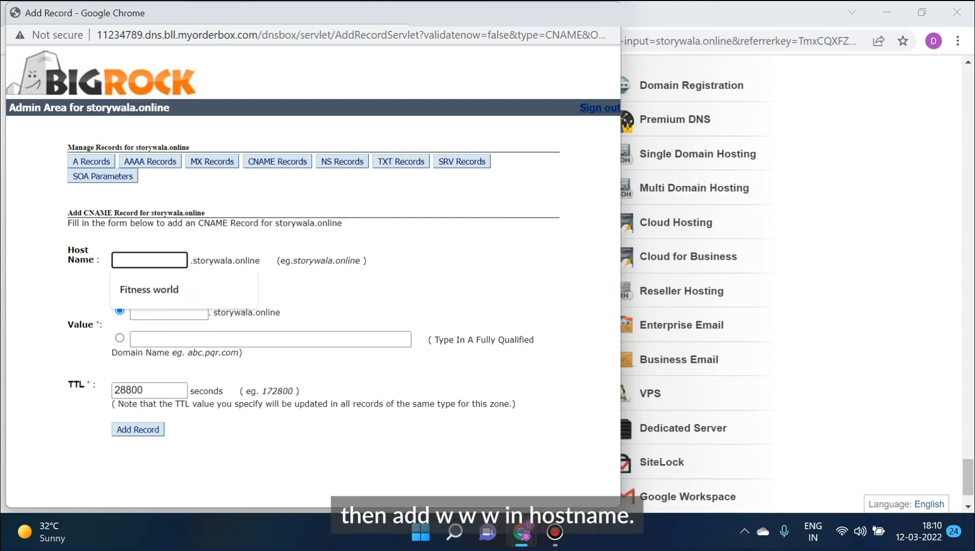
{"action": "type", "text": "w"}
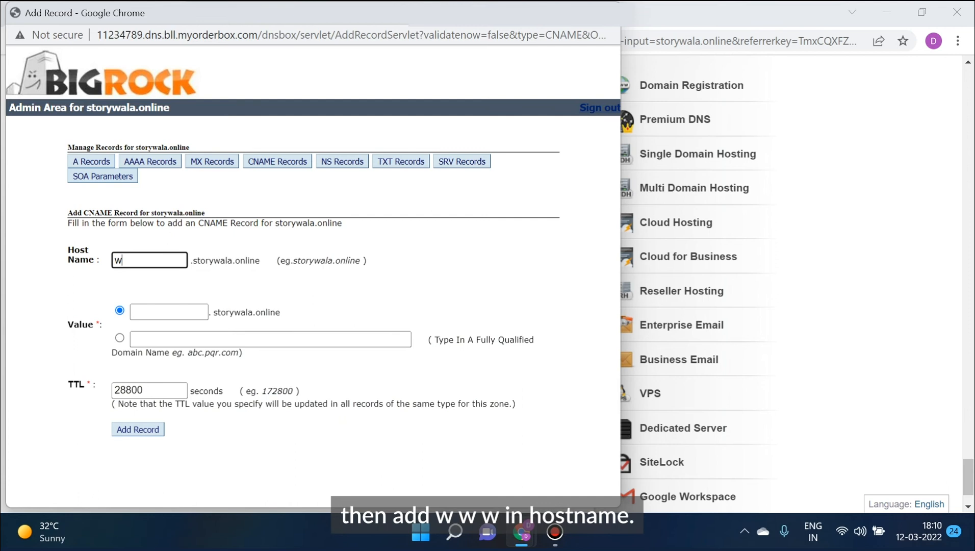
{"action": "type", "text": "ww"}
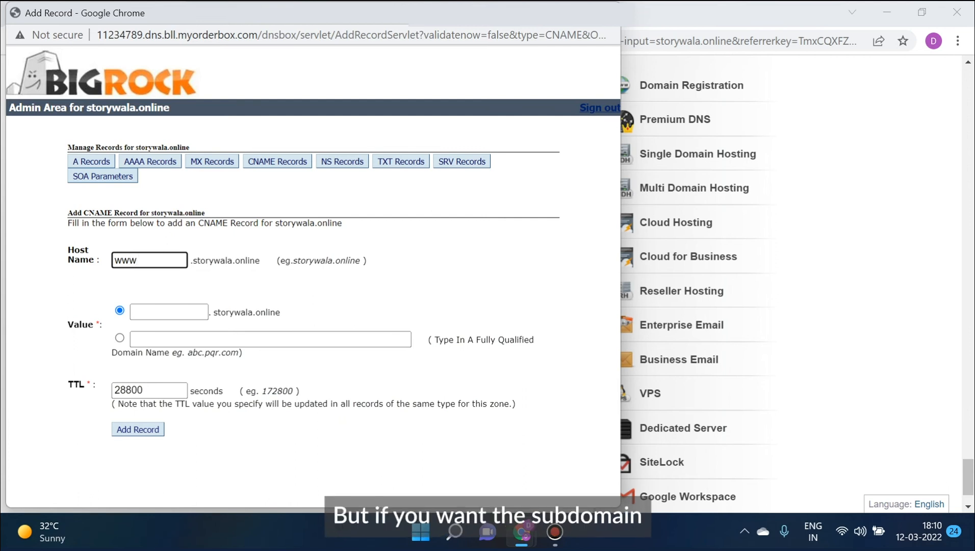
{"action": "left_click", "coordinate": [169, 311]}
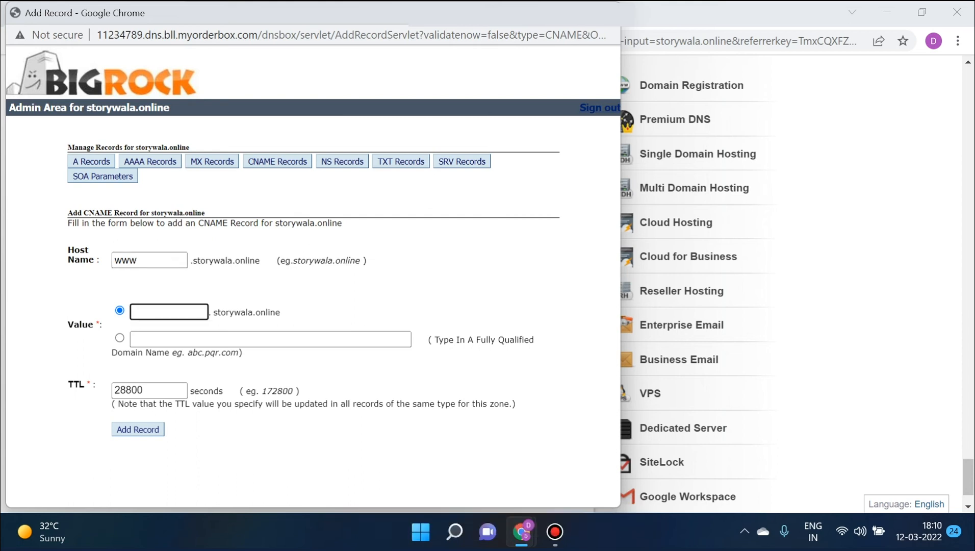
{"action": "type", "text": "study"}
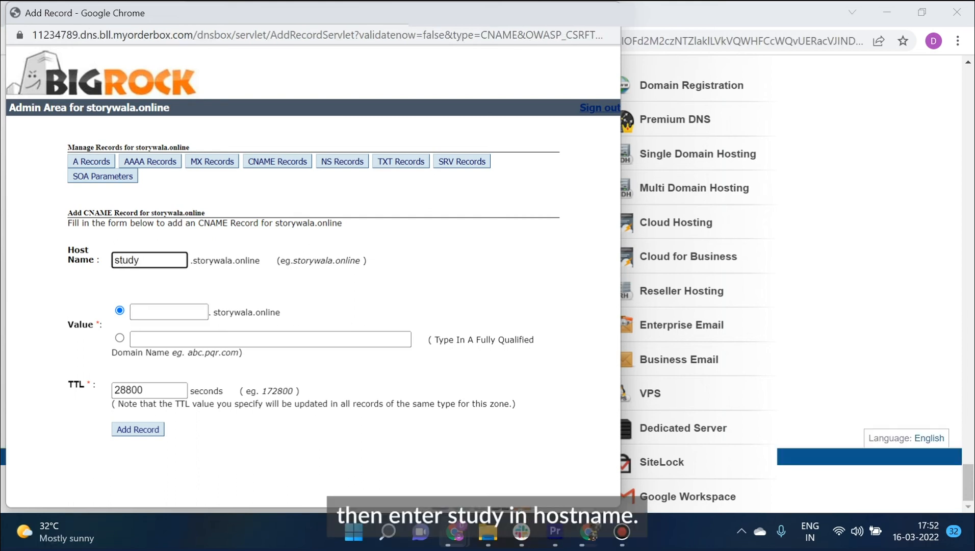
{"action": "left_click", "coordinate": [120, 337]}
{"action": "left_click", "coordinate": [169, 339]}
{"action": "type", "text": "sites.teachm"}
{"action": "type", "text": "com"}
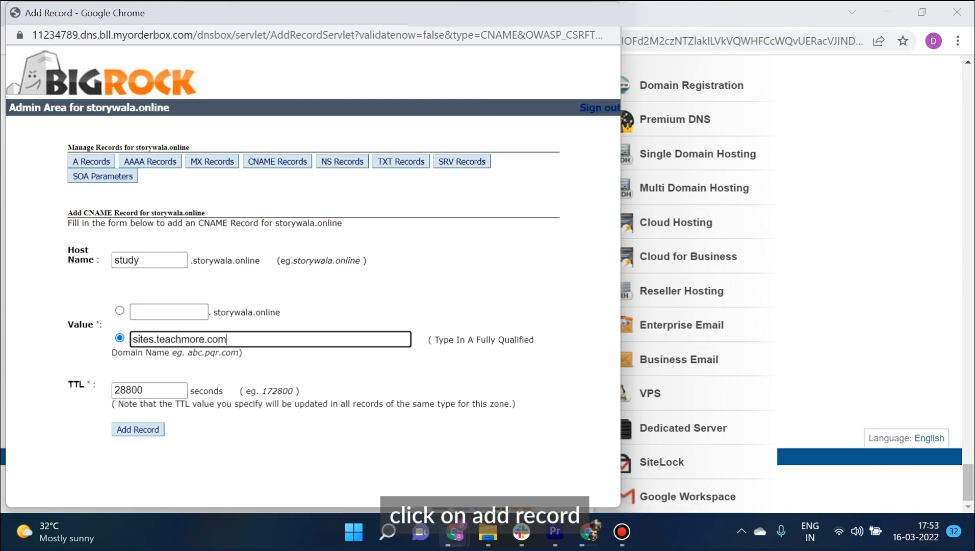